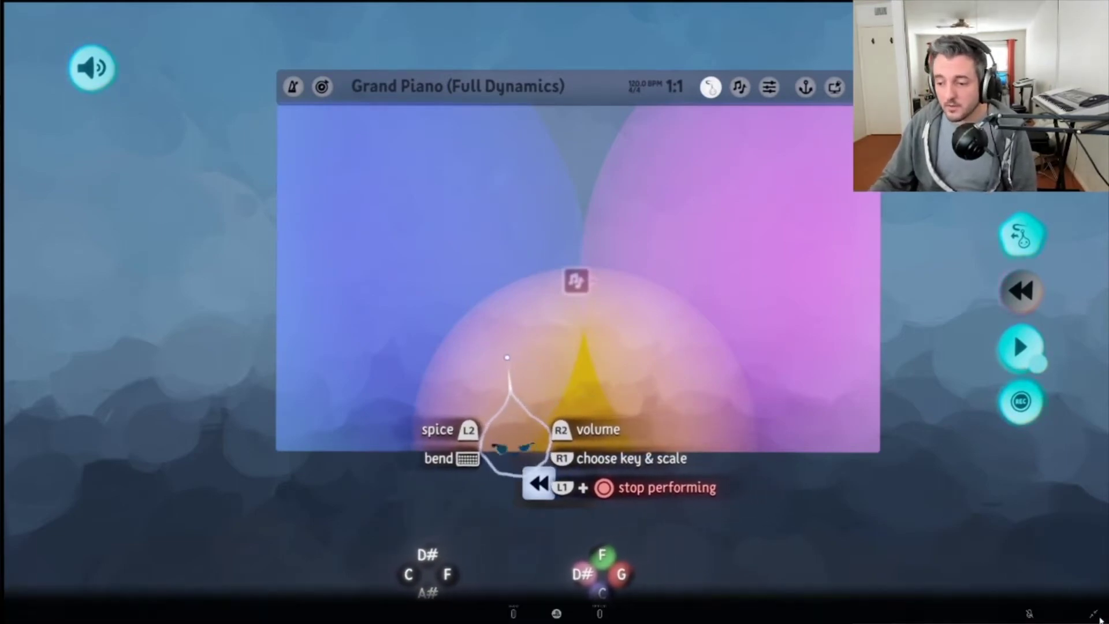
Leave the full-screen stream, switch to the midi2osc GitHub page in the browser and read through its README.
click(1093, 613)
click(205, 616)
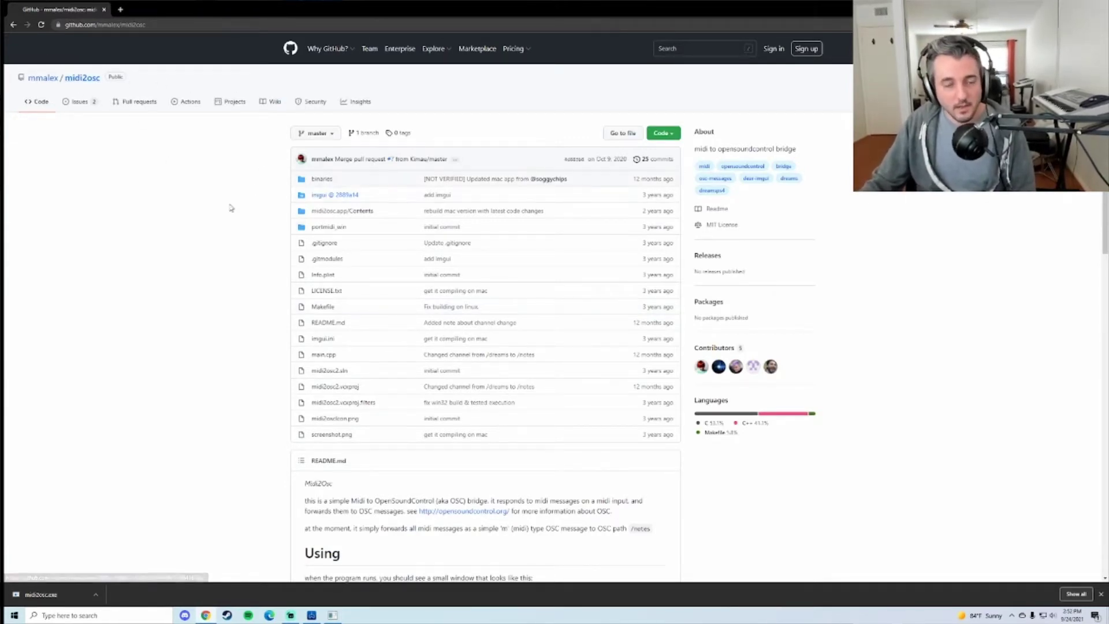
scroll(501, 277, down, 9)
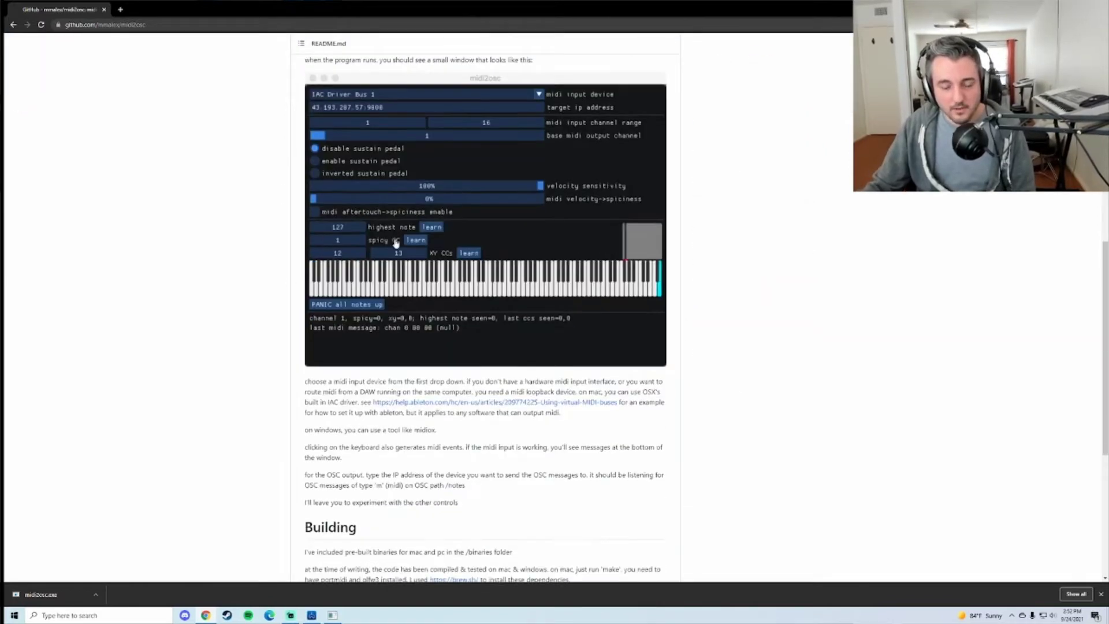
scroll(381, 243, up, 7)
scroll(353, 242, down, 5)
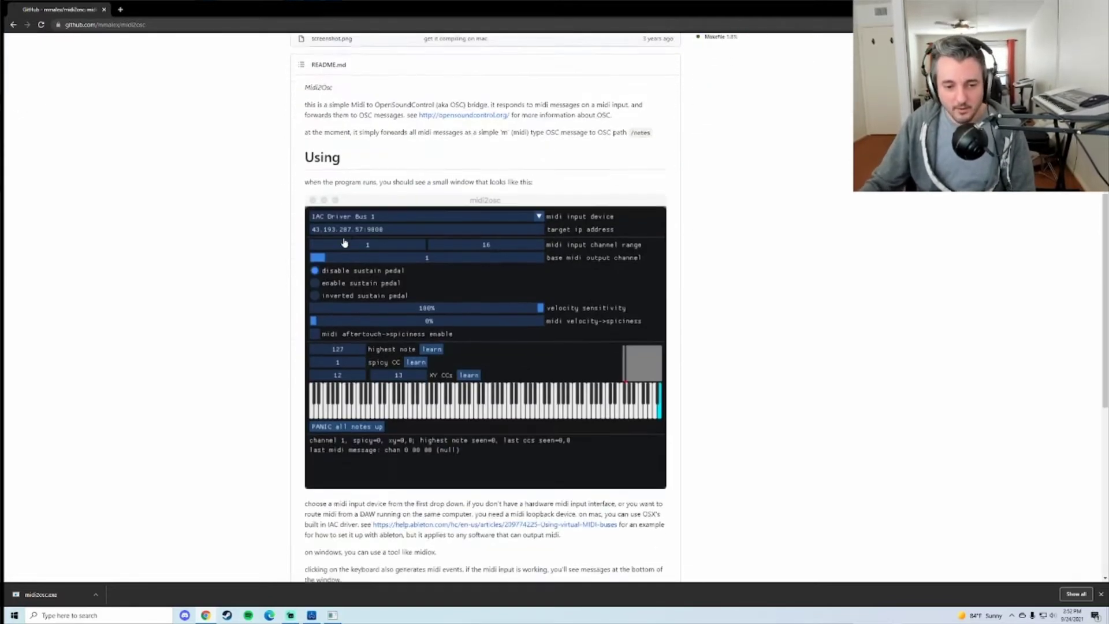
scroll(510, 495, down, 5)
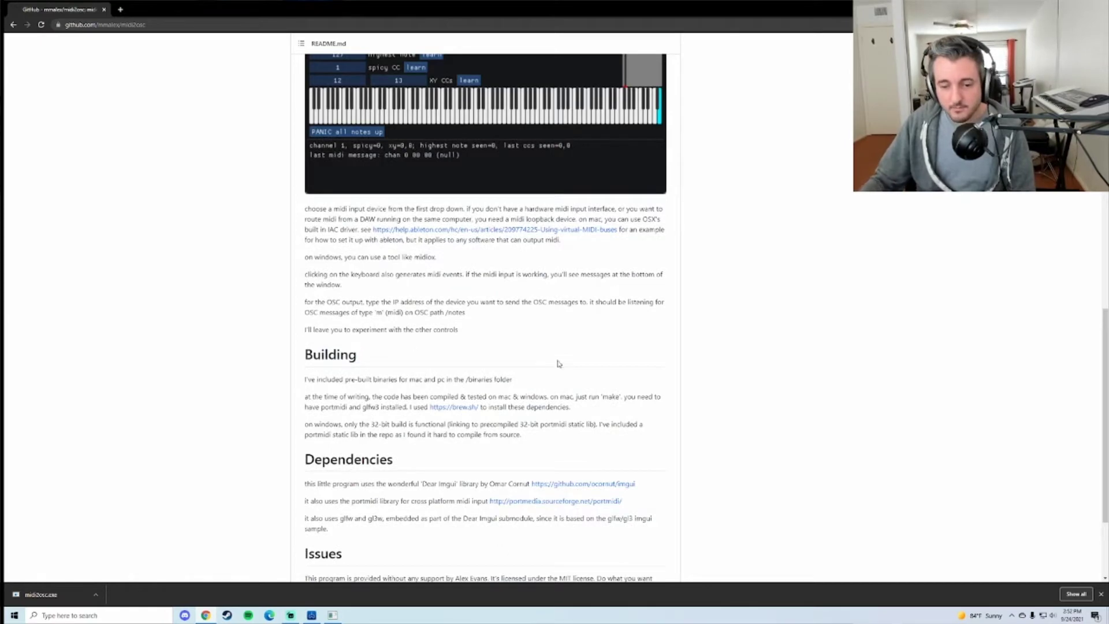
scroll(573, 495, down, 2)
scroll(523, 280, up, 9)
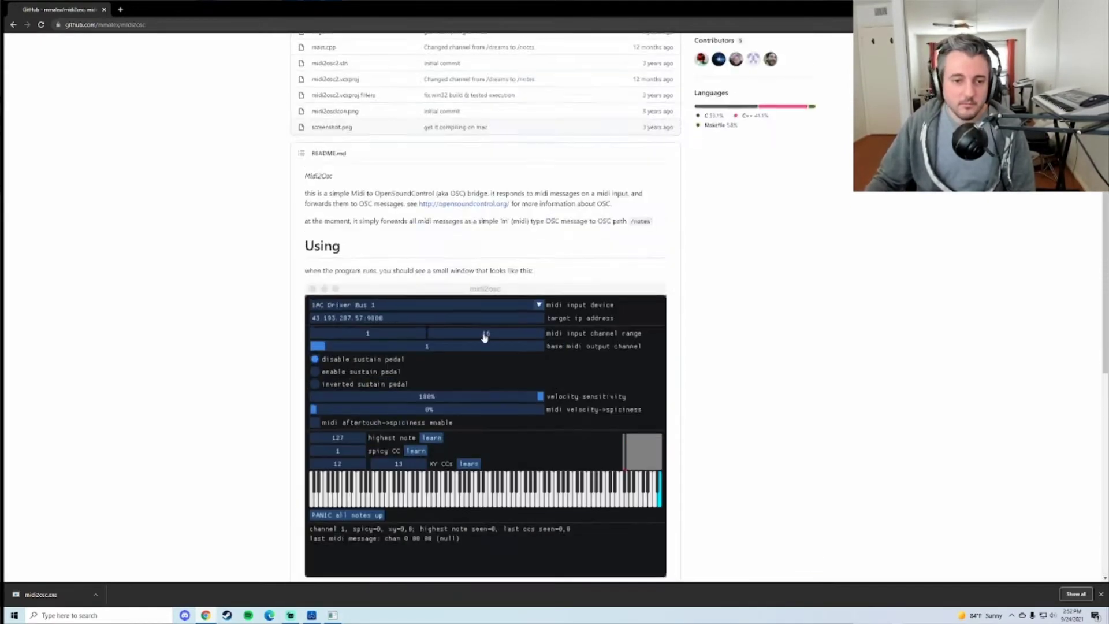
scroll(460, 320, up, 5)
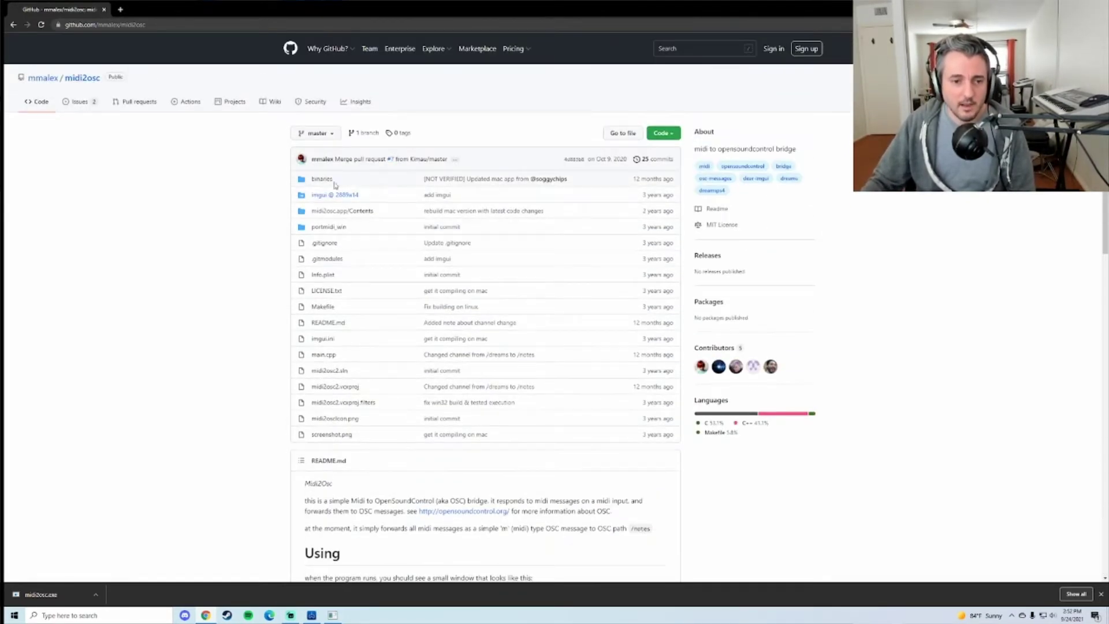
Open the repository's binaries folder, view the download page of midi2osc.exe and return to the folder.
click(317, 179)
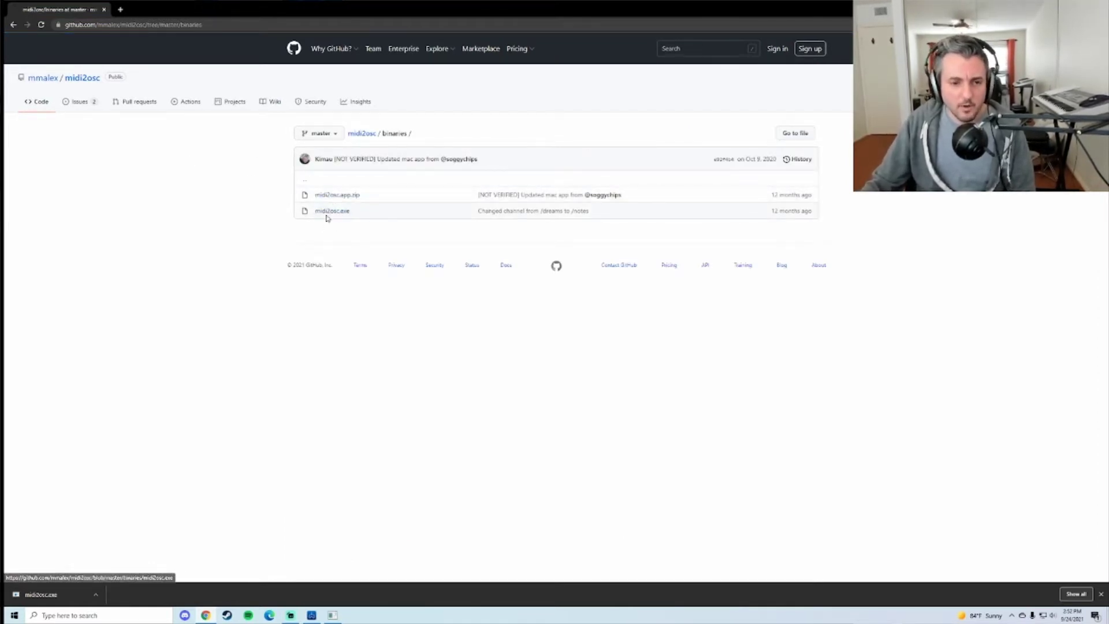
click(1102, 594)
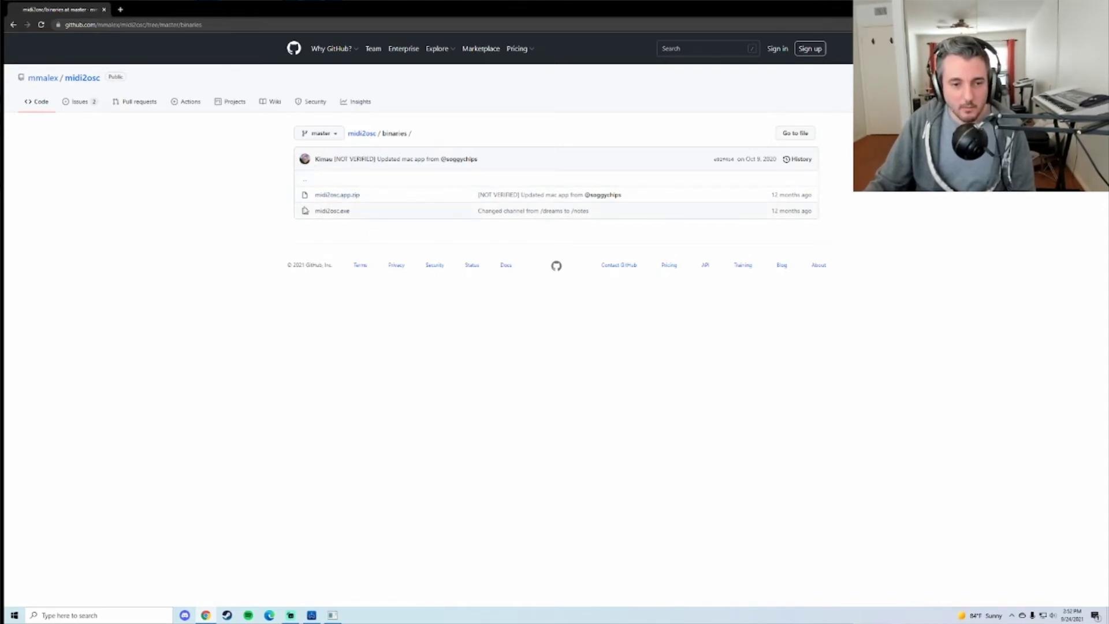
click(334, 212)
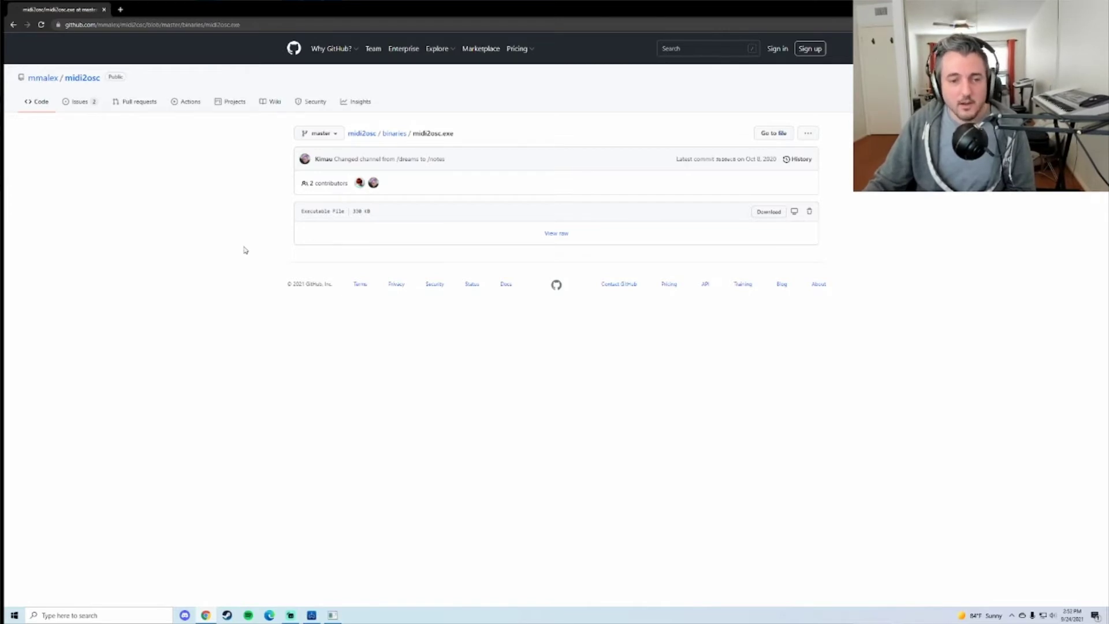
key(alt+Left)
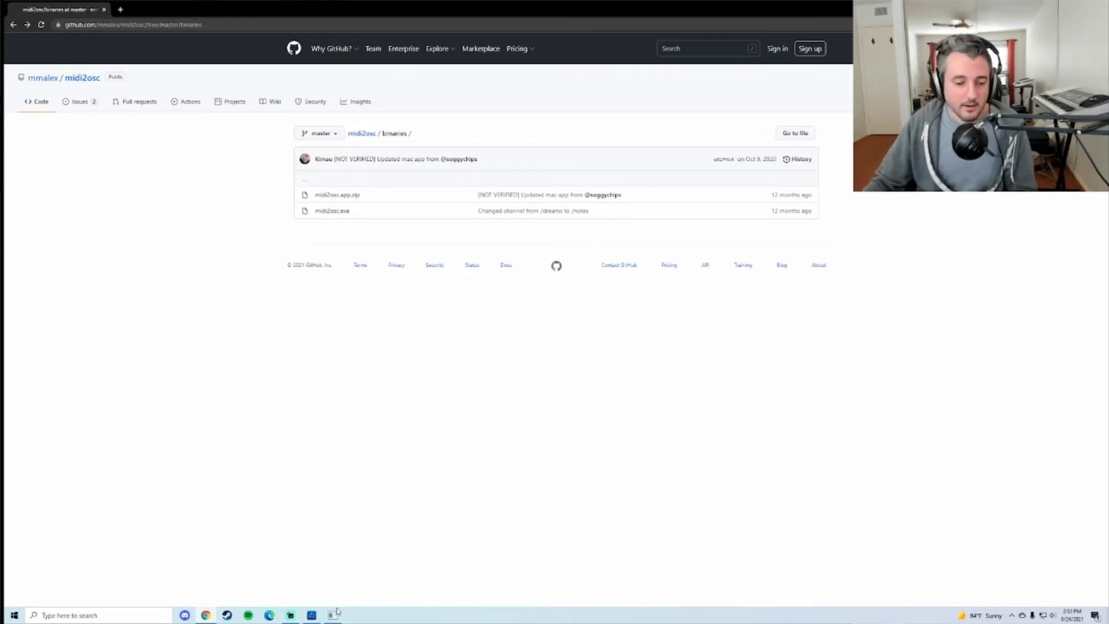
Switch to midi2osc and examine its list of available MIDI input devices.
click(333, 614)
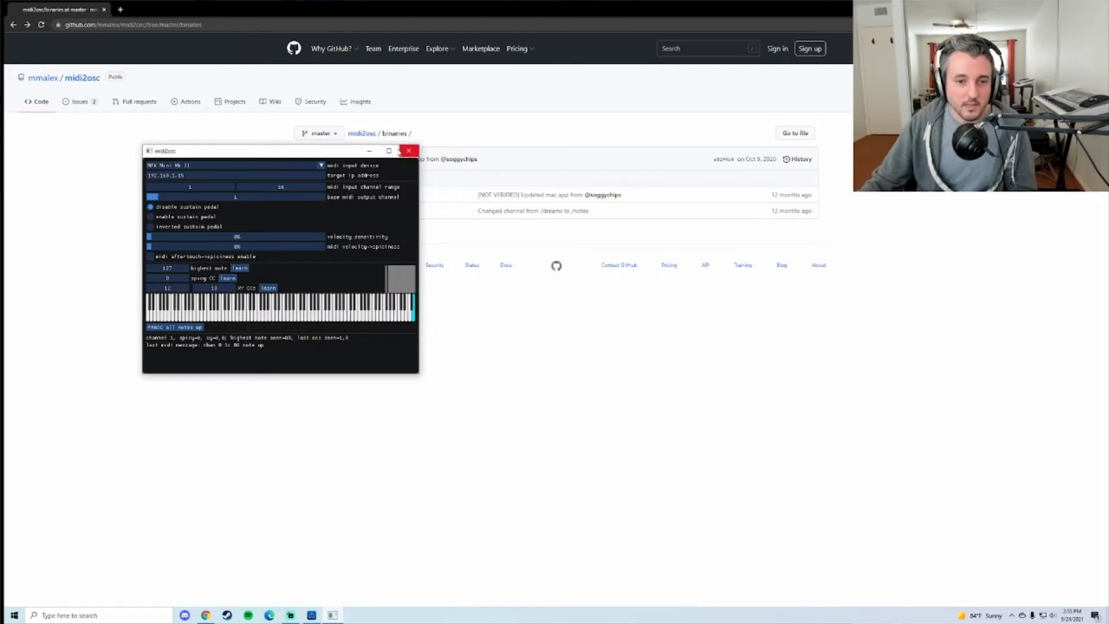
click(394, 151)
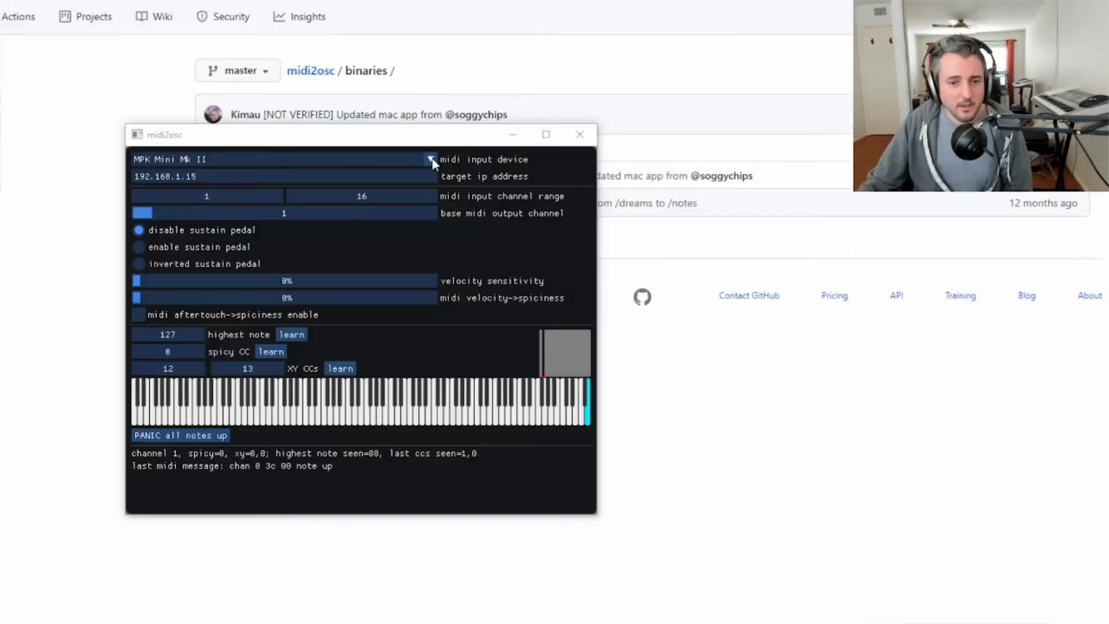
click(182, 20)
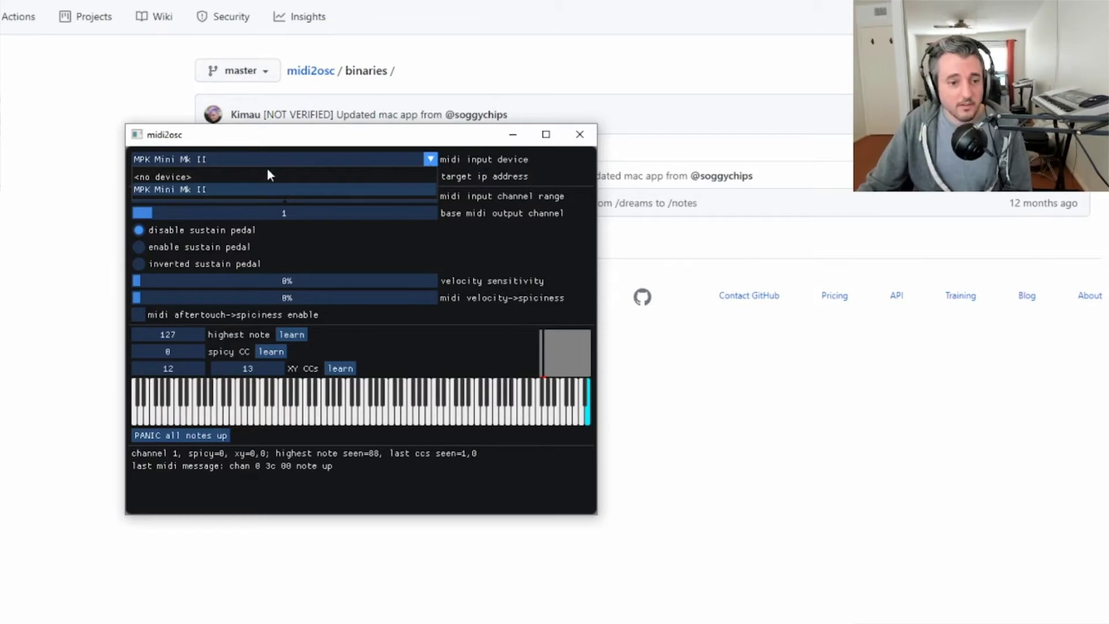
click(432, 161)
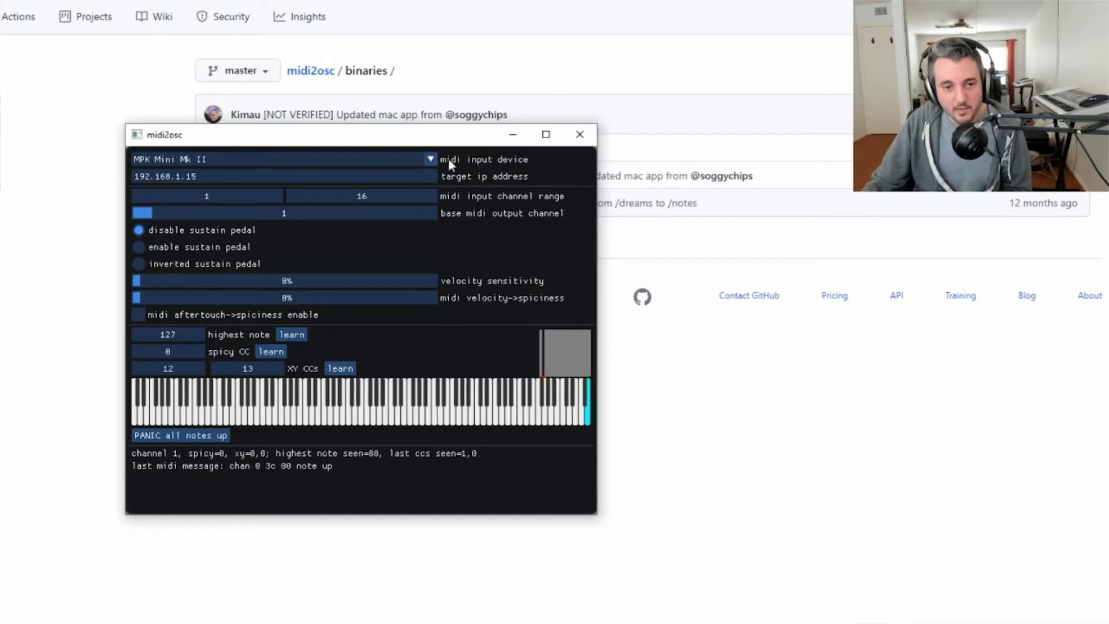
click(433, 159)
click(433, 157)
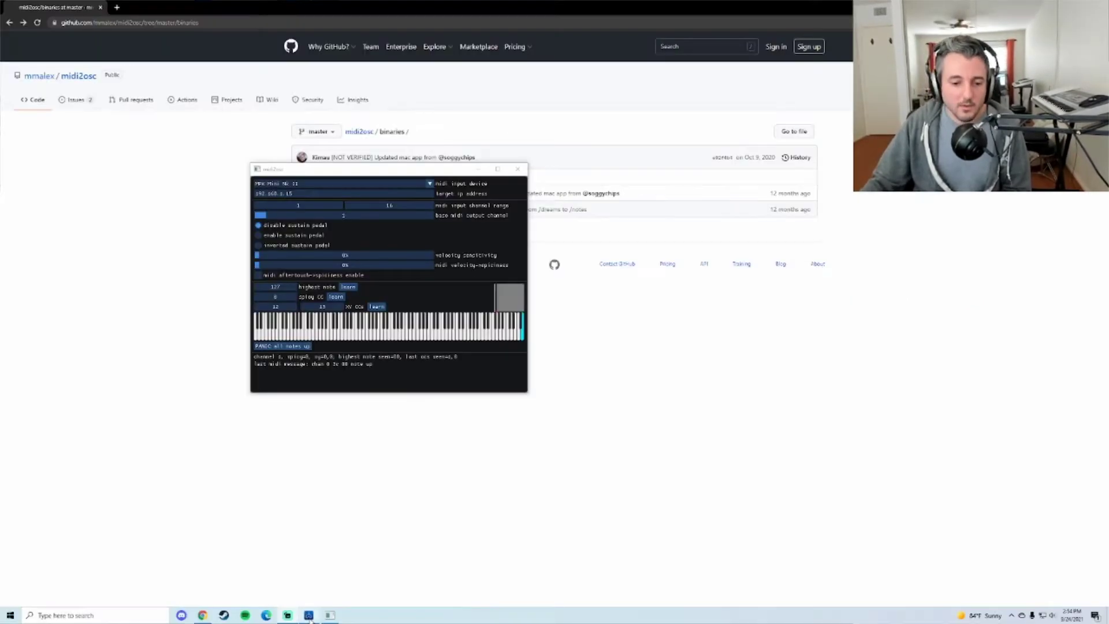
Switch to PS Remote Play and open the console's network connection status to look up its IP address.
click(308, 615)
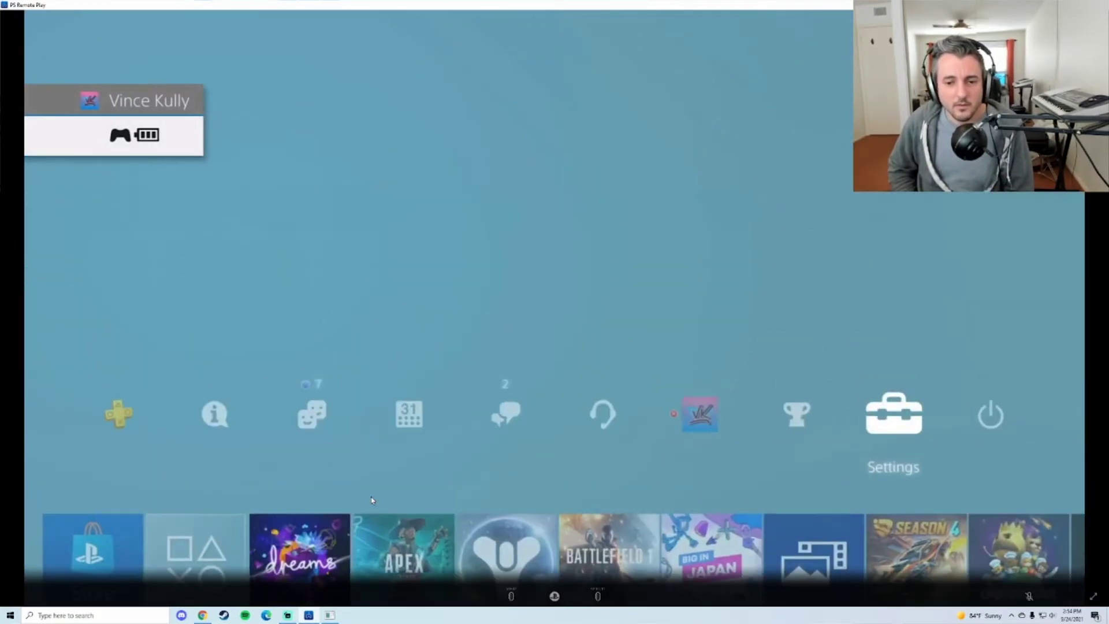
key(Return)
key(Down)
key(Down)
key(Down)
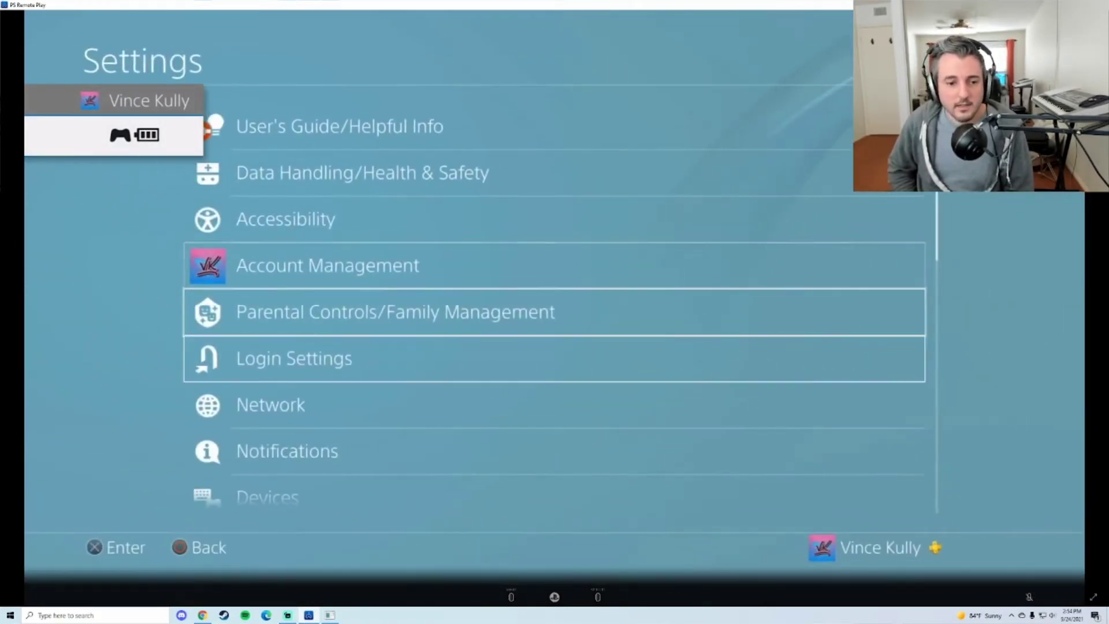
key(Return)
key(Down)
key(Down)
key(Down)
key(Down)
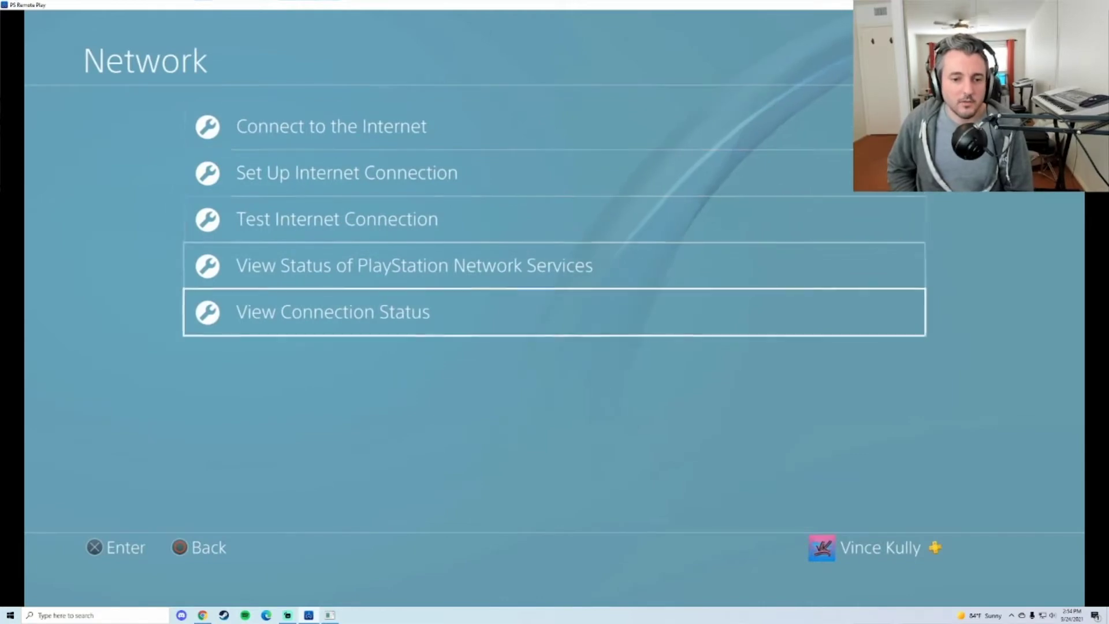
key(Return)
mouse_move(584, 329)
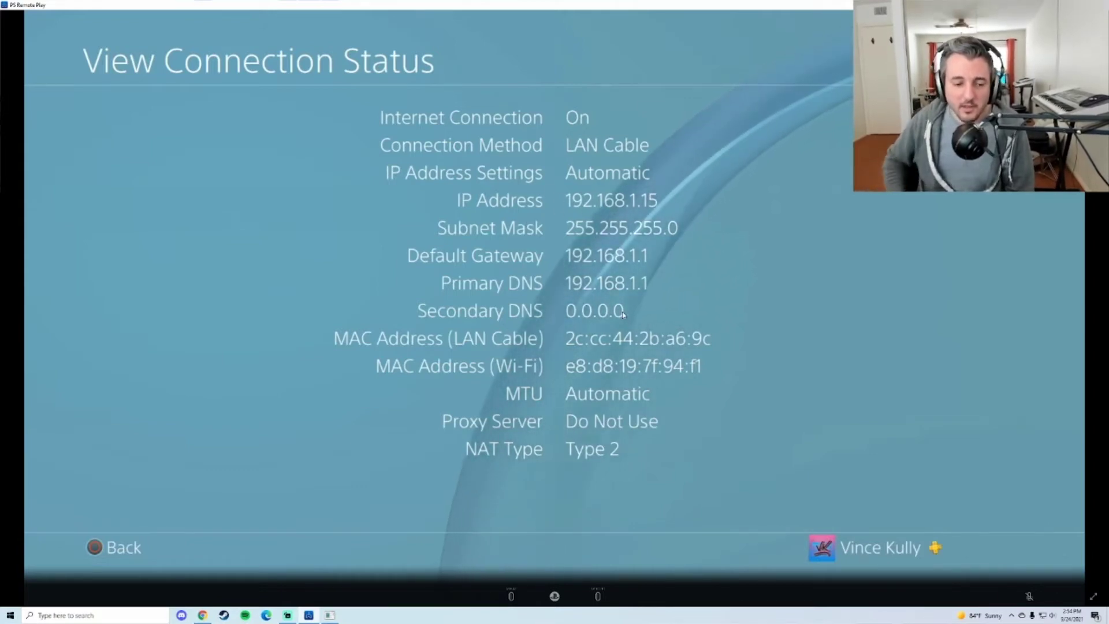
Leave the connection status page and return to the Grand Piano canvas in Dreams.
key(Escape)
key(Up)
key(Up)
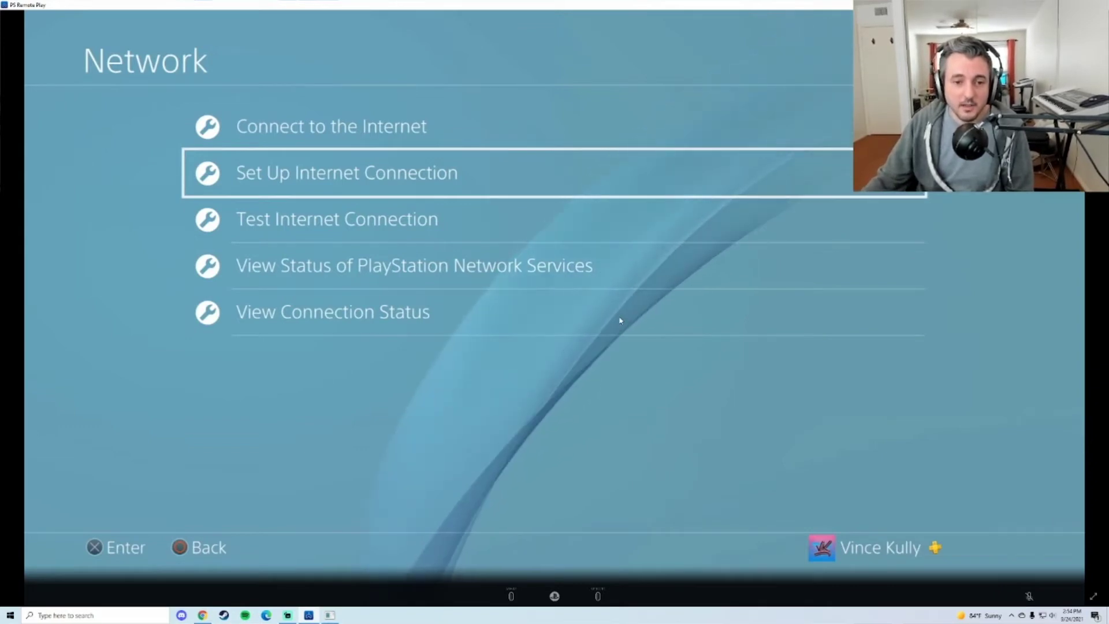
key(Down)
key(Down)
key(Down)
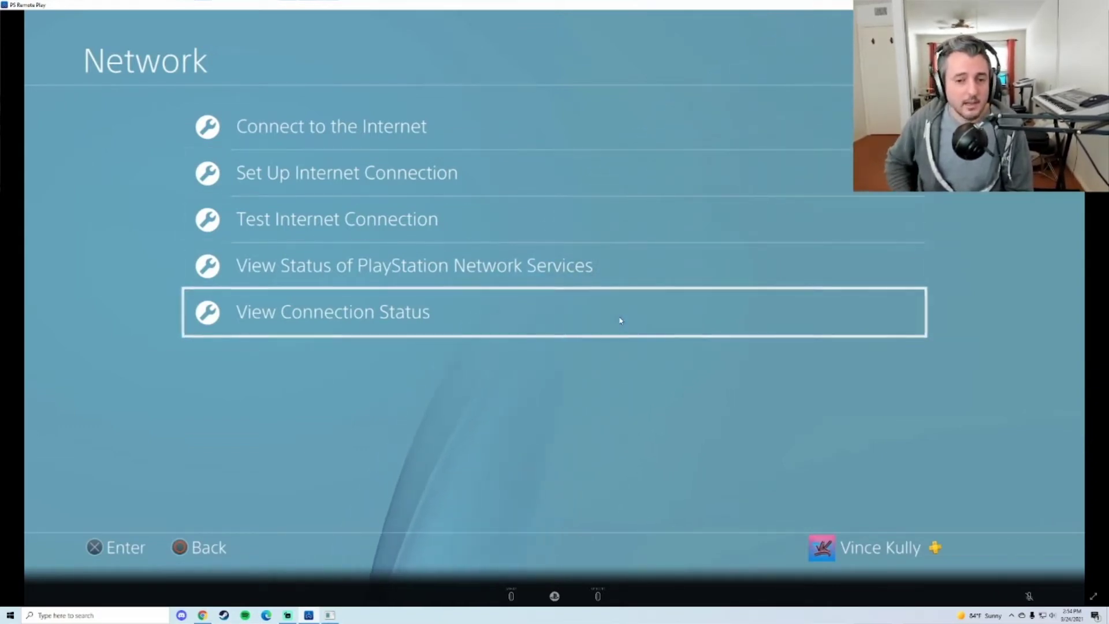
key(Home)
key(Return)
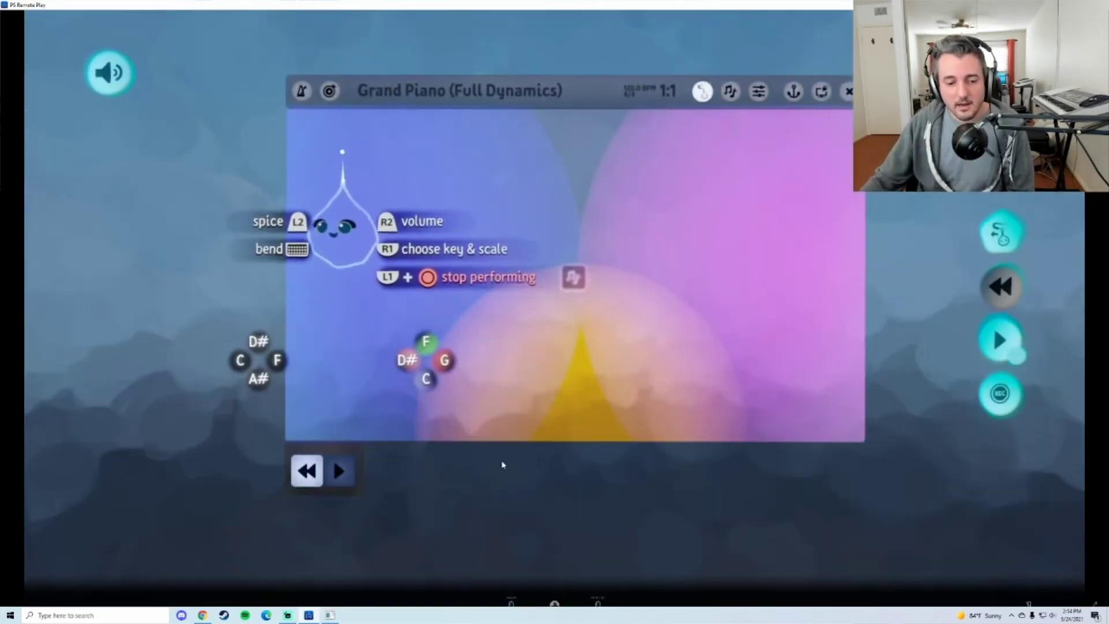
Bring midi2osc up over the piano canvas, try velocity sensitivity at 100%, and return it to 0%.
click(330, 615)
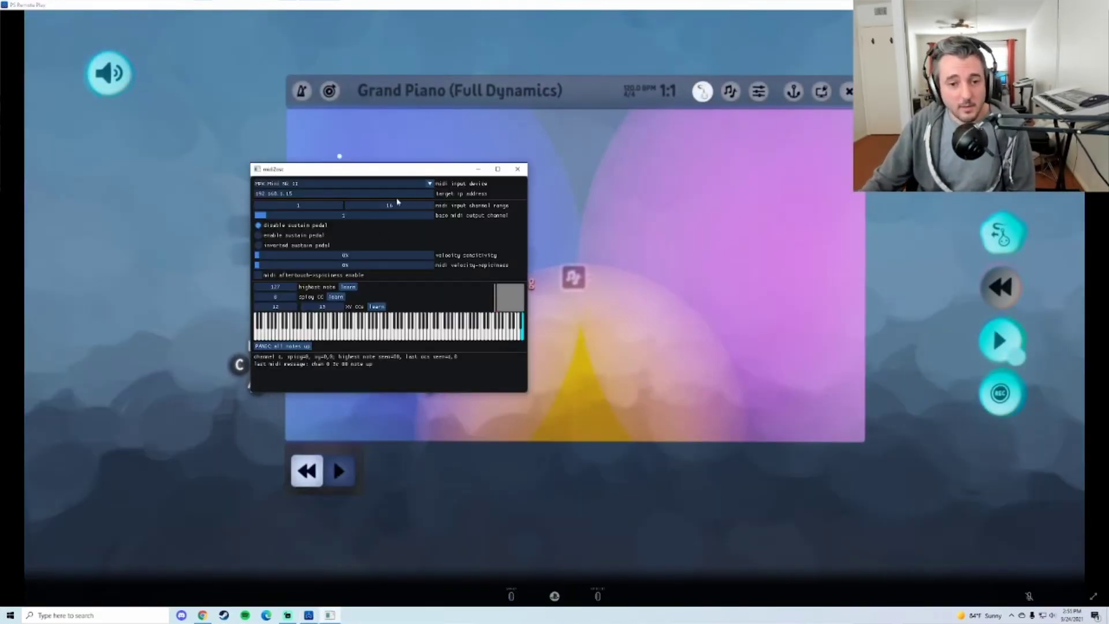
drag(359, 171, 708, 201)
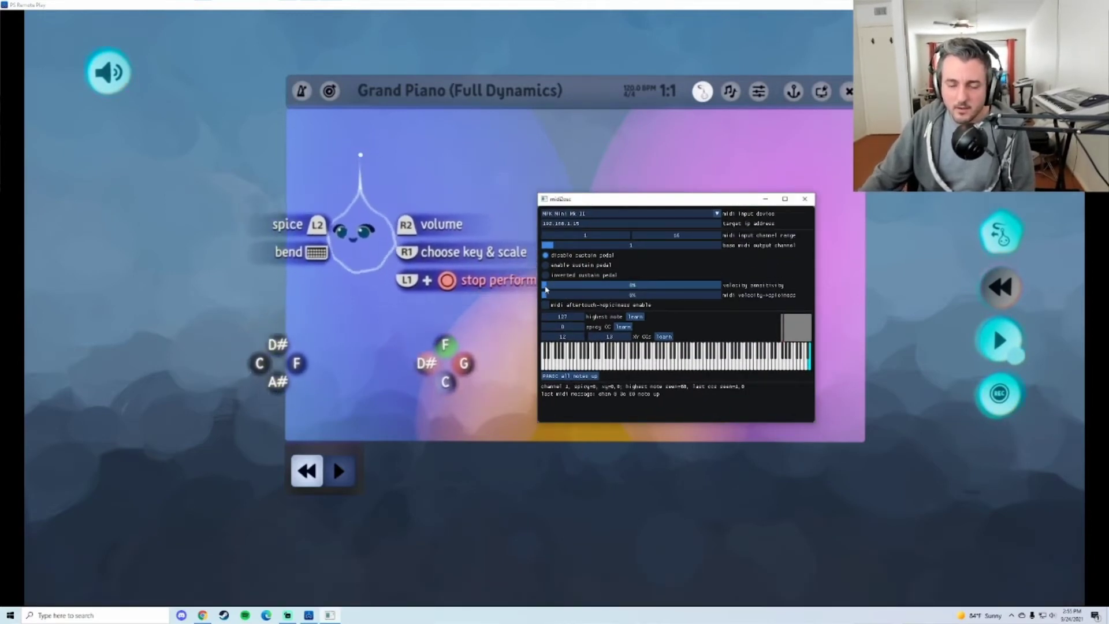
drag(546, 288, 720, 287)
drag(713, 203, 782, 223)
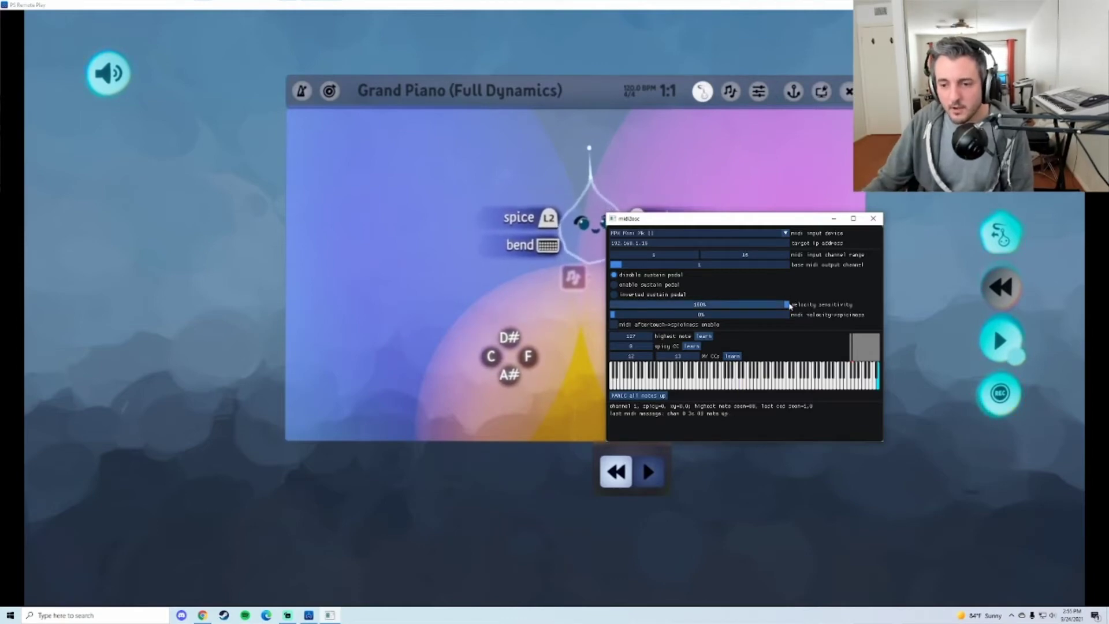
drag(790, 306, 636, 306)
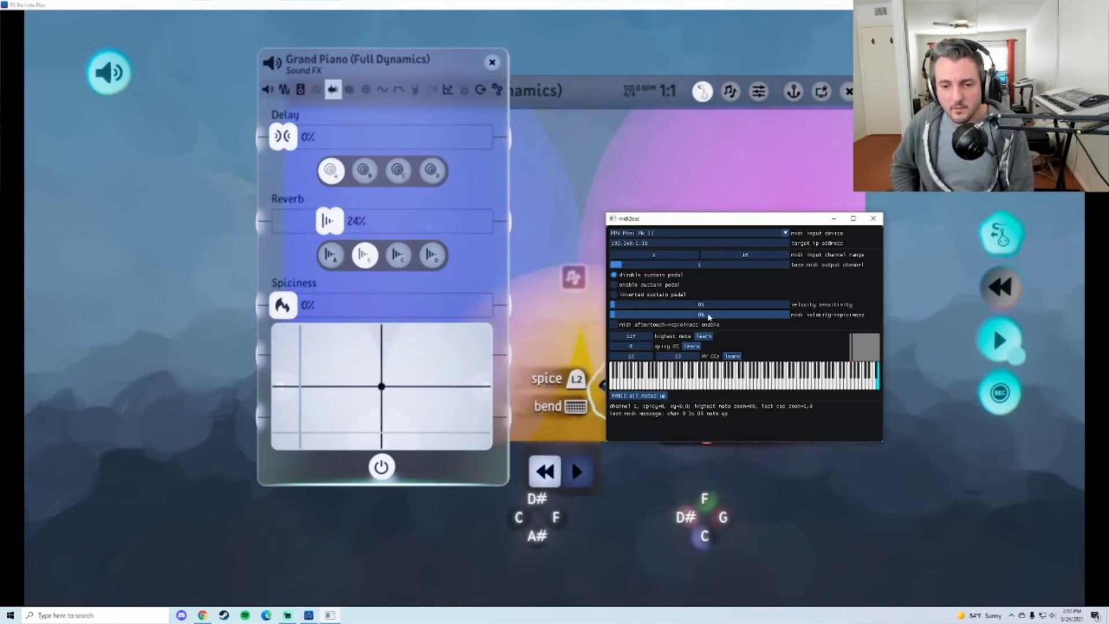
Try MIDI velocity-to-spiciness at 64% with velocity sensitivity at 100%, and reset both to 0%.
drag(615, 316, 723, 321)
drag(611, 308, 788, 306)
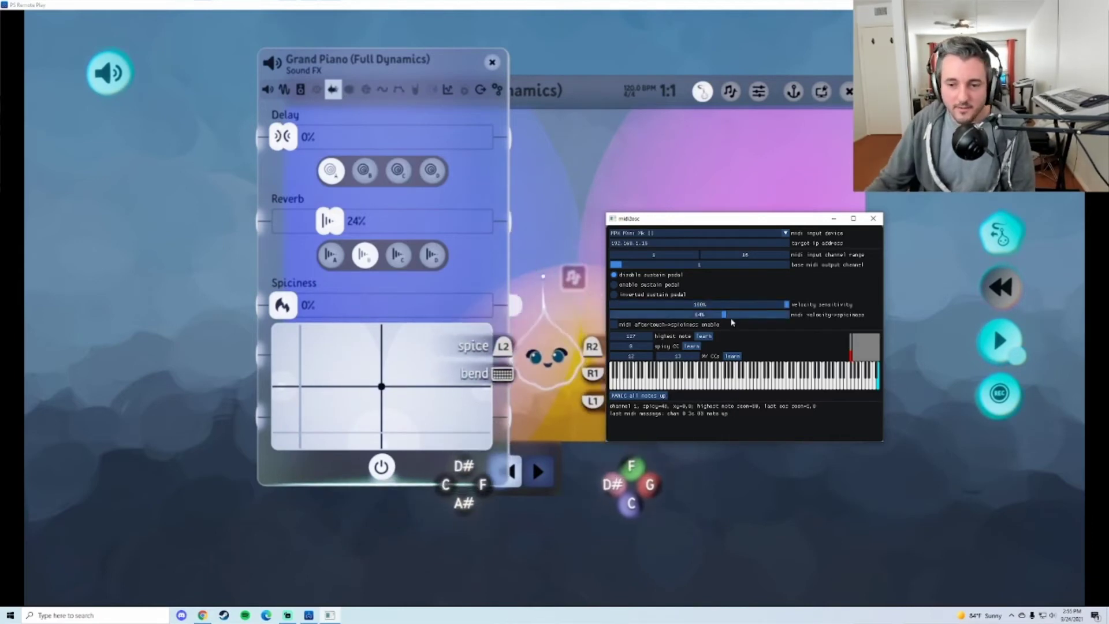
drag(722, 315, 613, 315)
drag(786, 304, 613, 322)
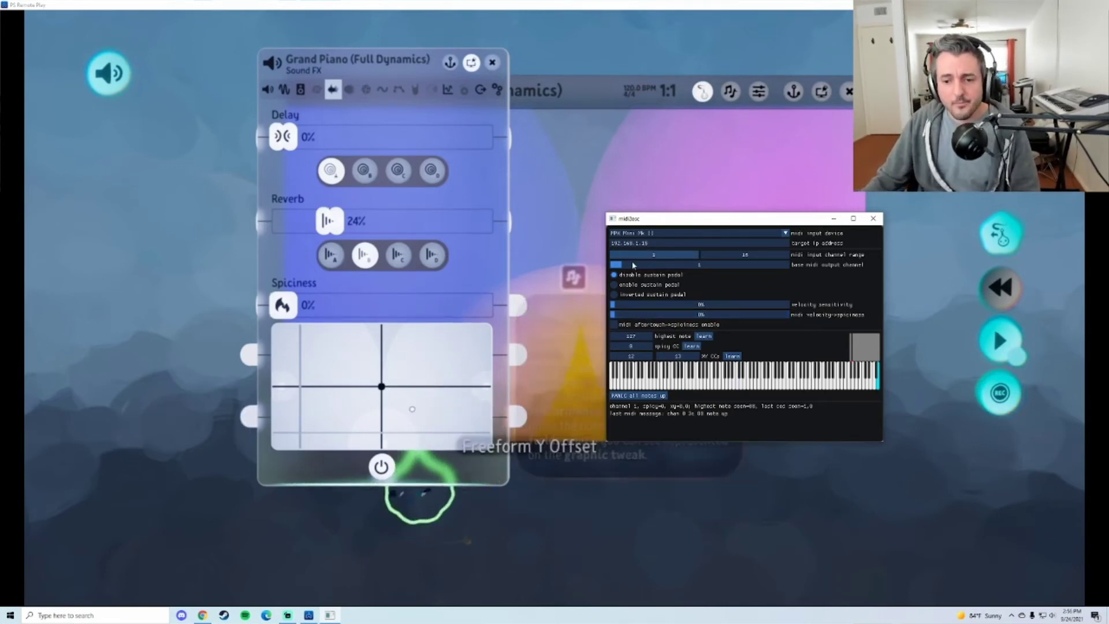
Reposition the midi2osc window over the piano canvas and return to PS Remote Play in full screen.
drag(832, 219, 743, 198)
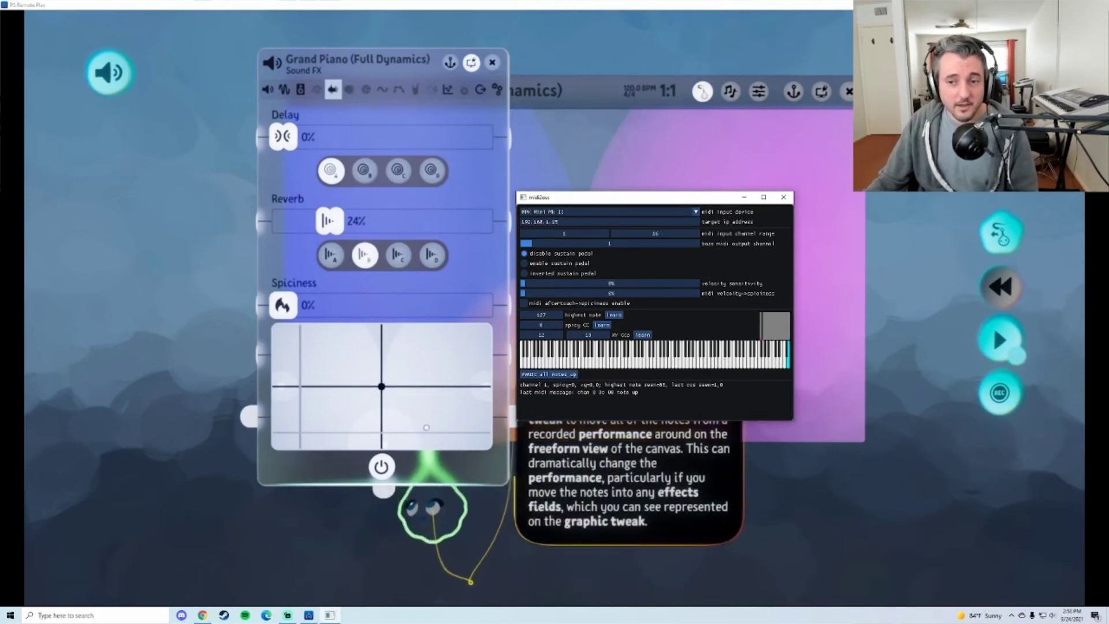
click(585, 179)
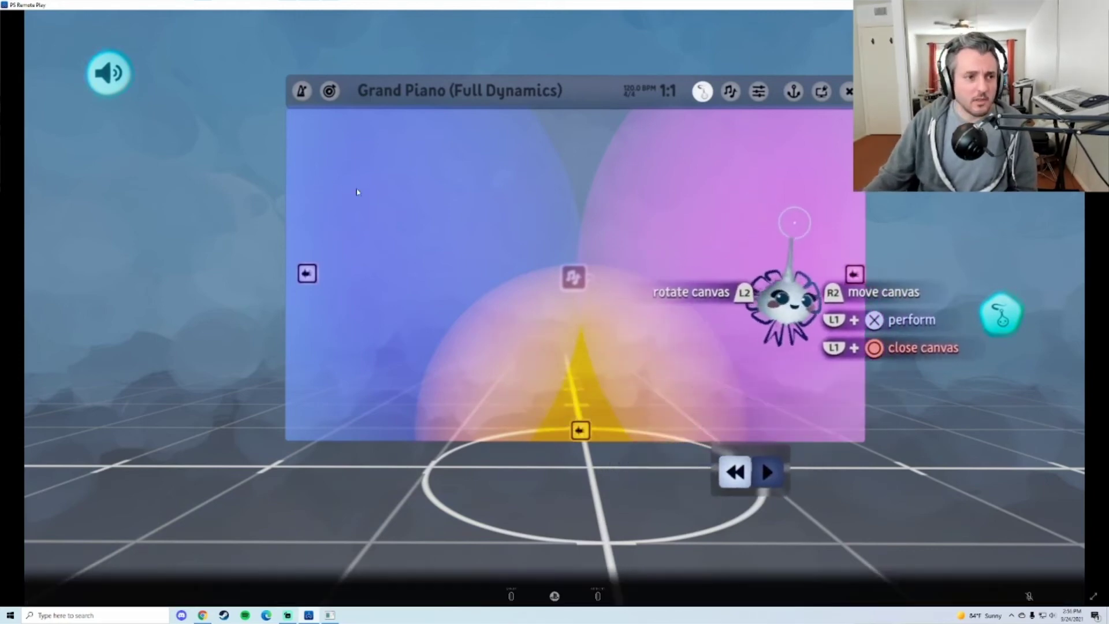
click(330, 614)
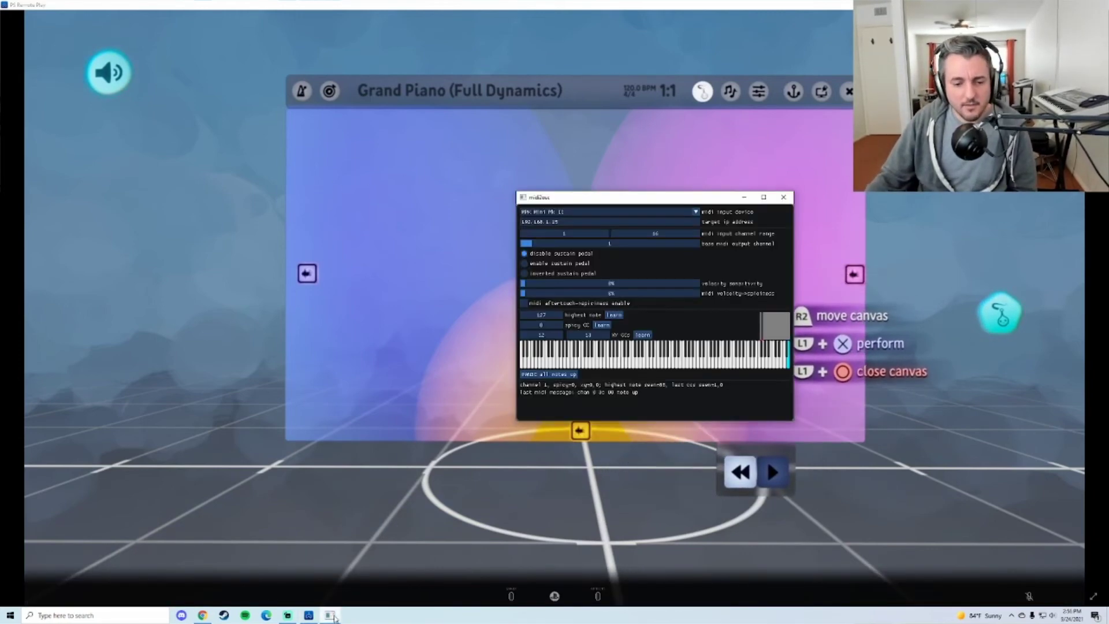
drag(635, 198, 569, 195)
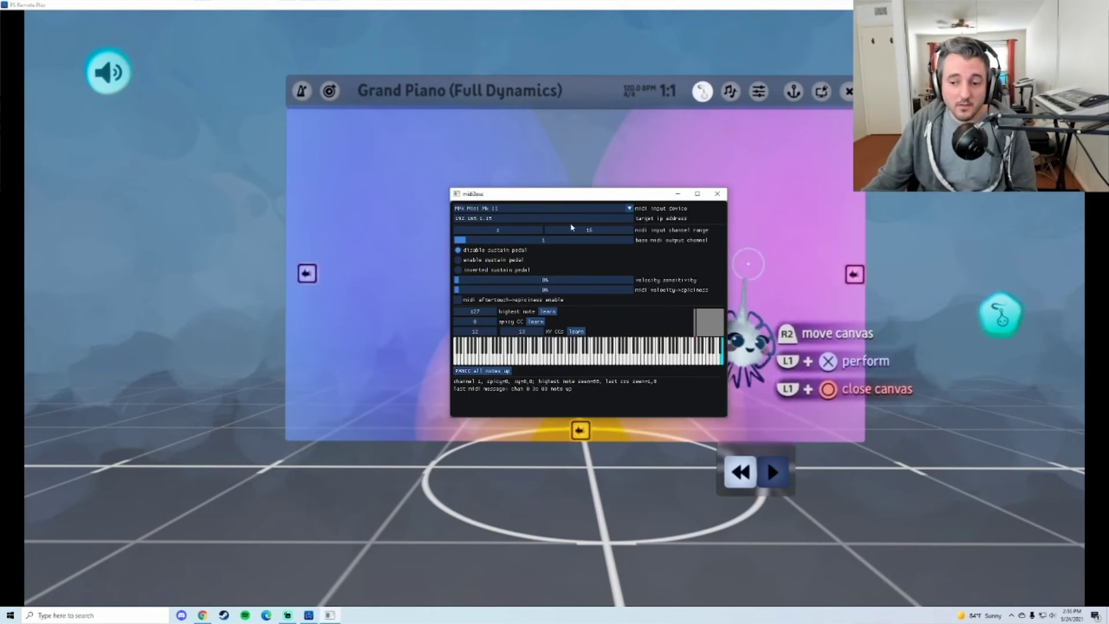
drag(613, 197, 606, 234)
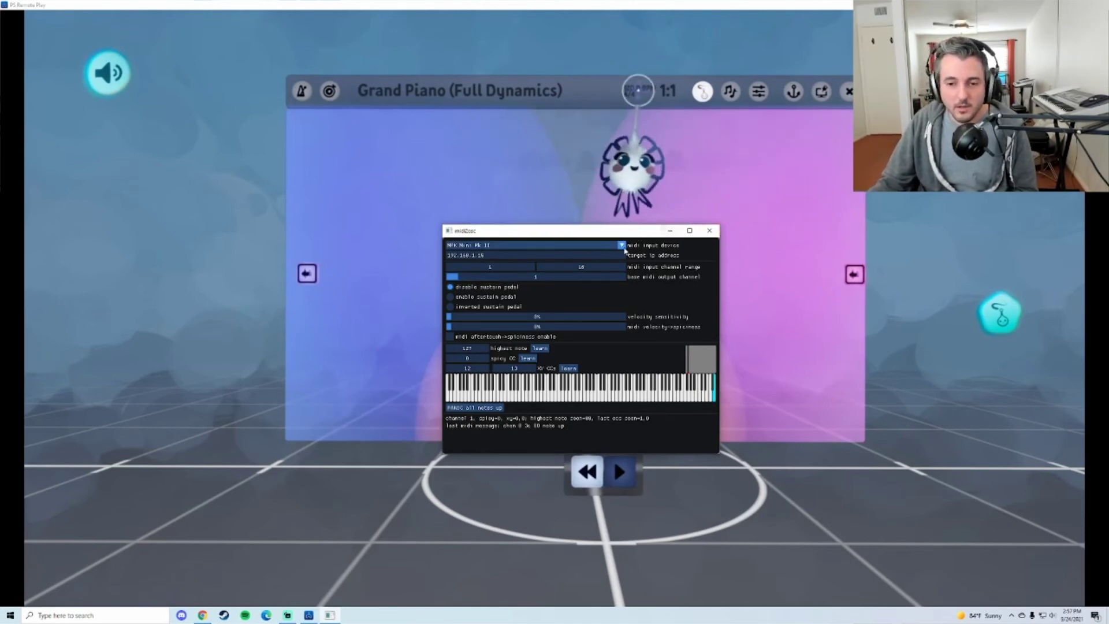
drag(620, 230, 571, 304)
click(588, 257)
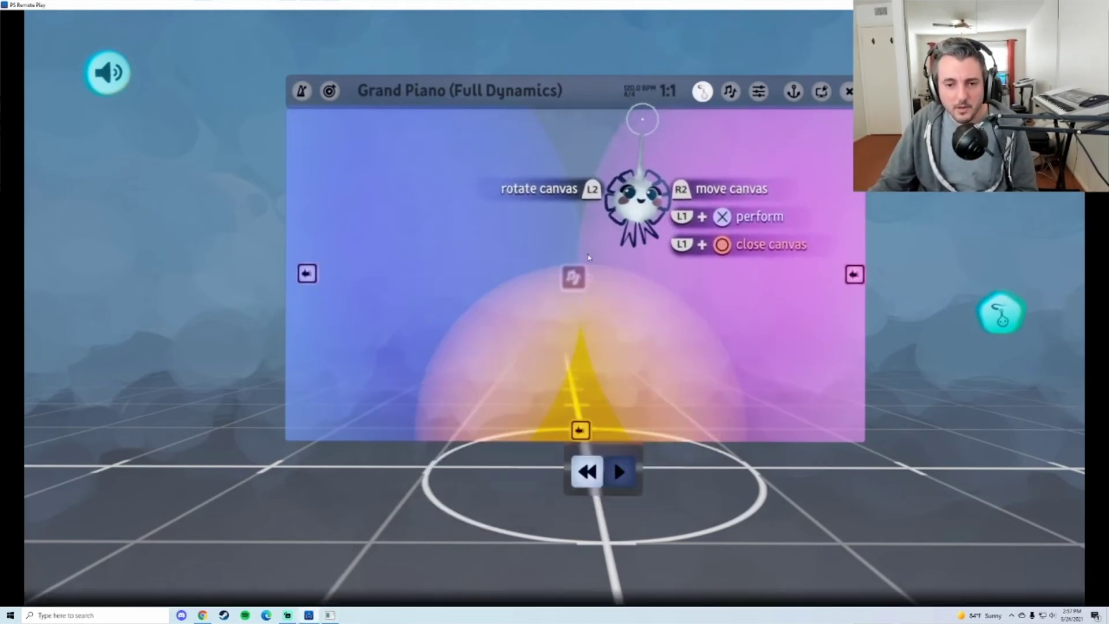
double_click(590, 257)
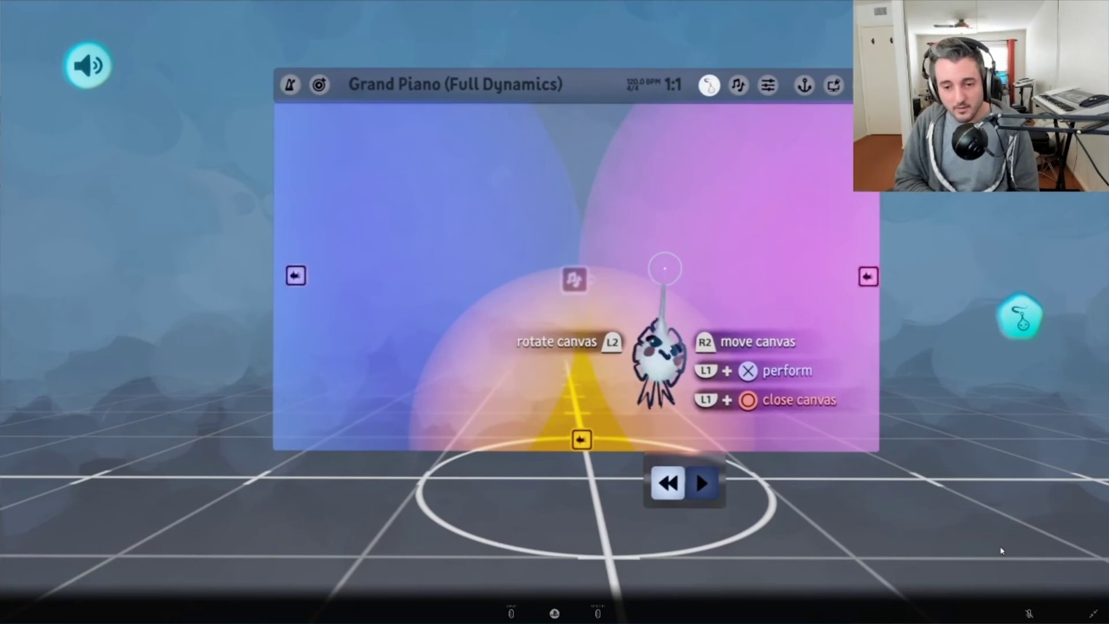